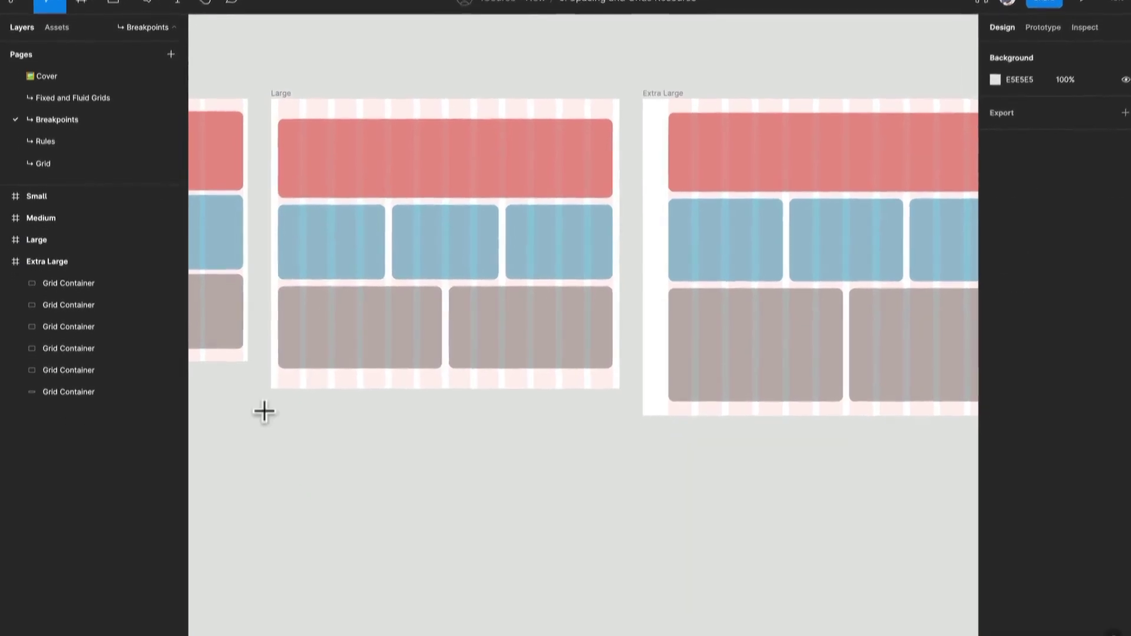
Step: Draw a frame about 1228 × 857 below the Large frame and rename it Grid
mouse_move(264, 411)
left_mouse_down()
mouse_move(347, 498)
mouse_move(574, 635)
mouse_move(627, 635)
mouse_move(624, 613)
left_mouse_up()
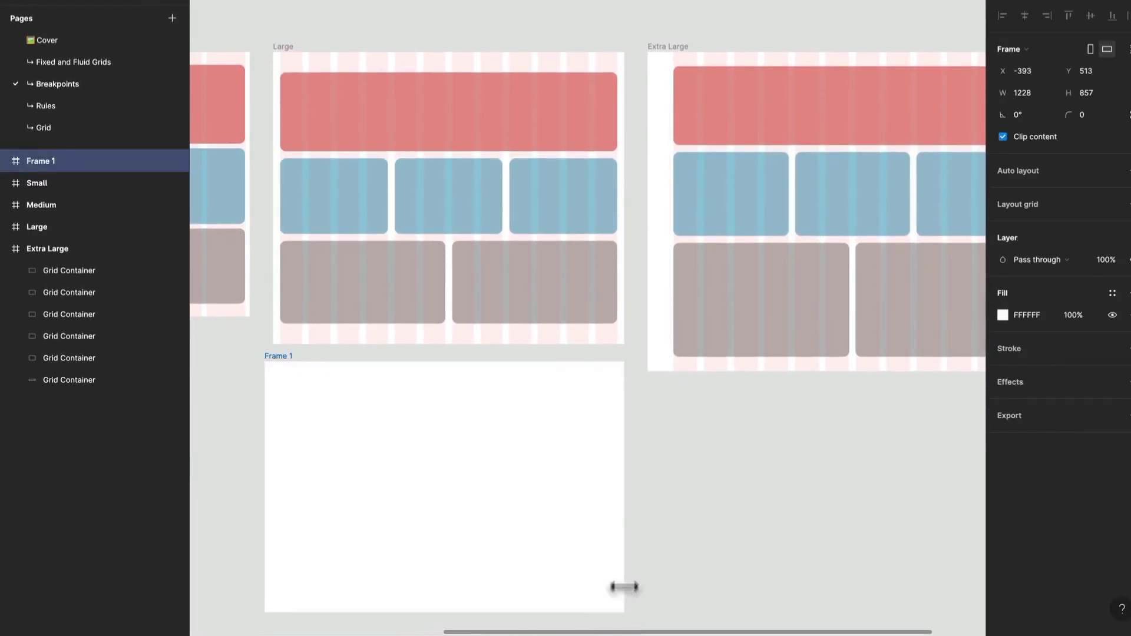
type("Grid")
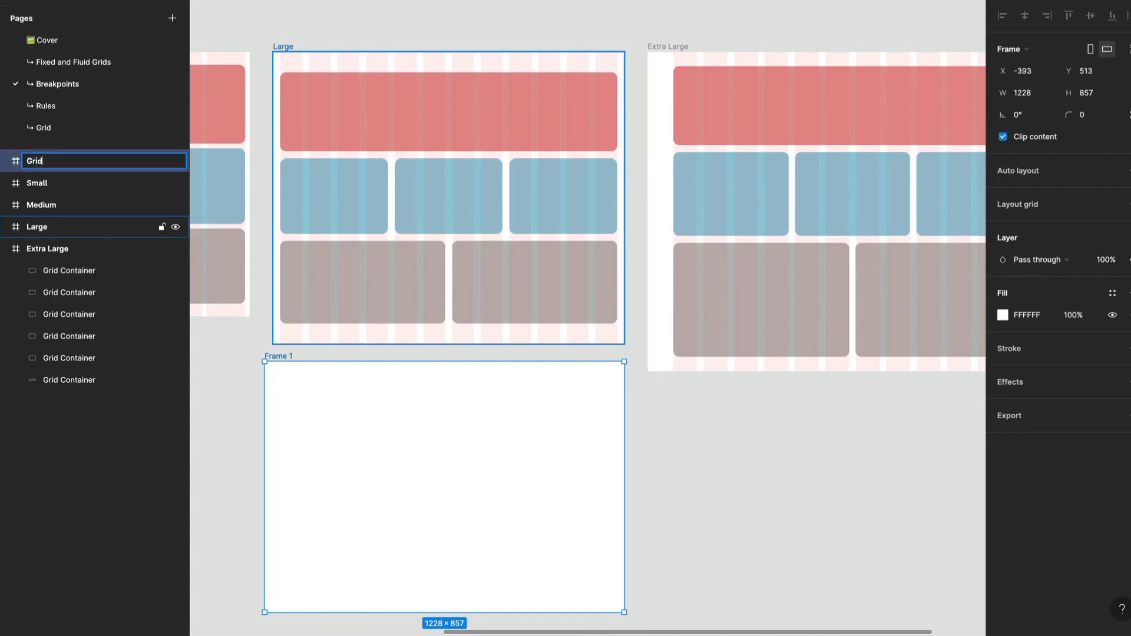
key("Return")
Step: Narrow the Grid frame to 1199 wide so its left edge lines up with the Large frame
left_click(280, 51)
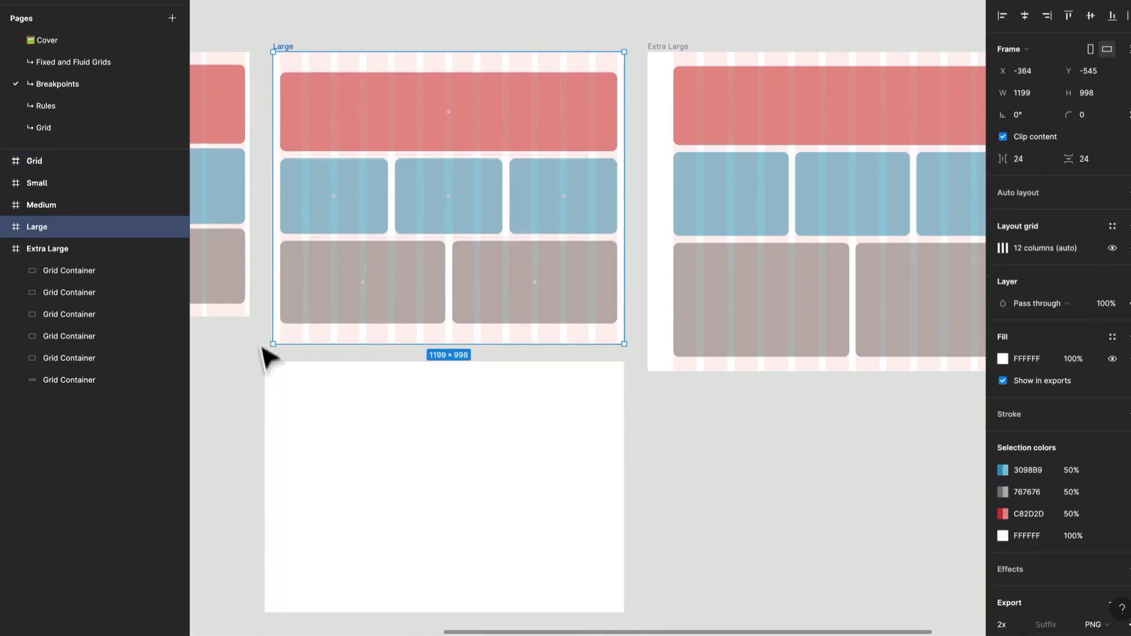
left_click(285, 390)
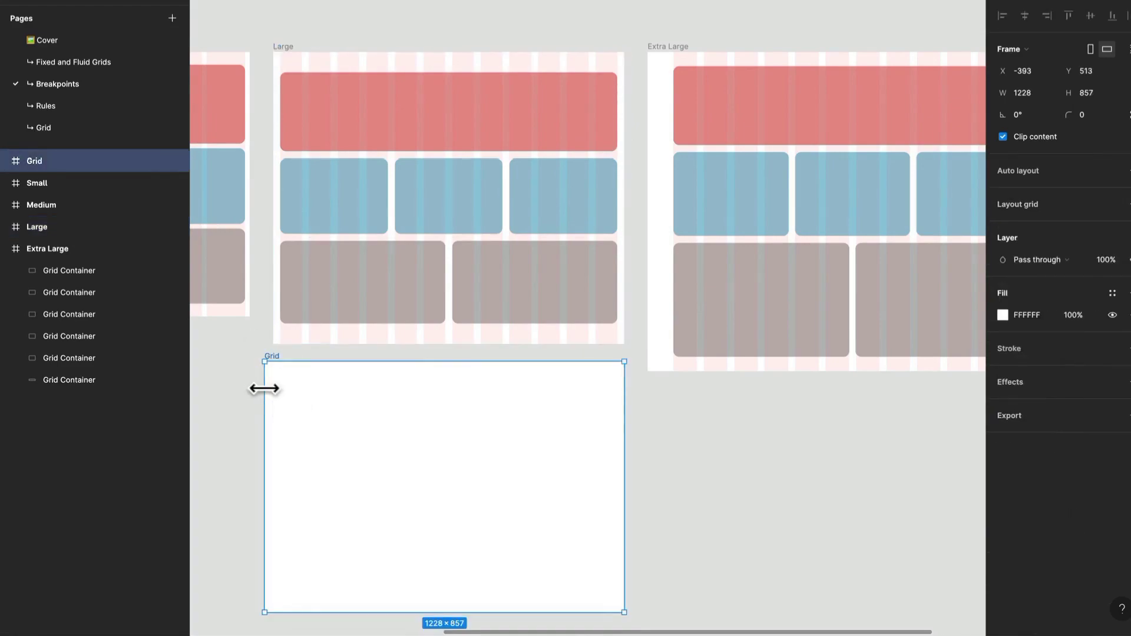
left_click_drag(264, 389, 272, 388)
Step: Copy the Large frame's 12-column layout grid onto the Grid frame, and undo the paste
left_click(281, 50)
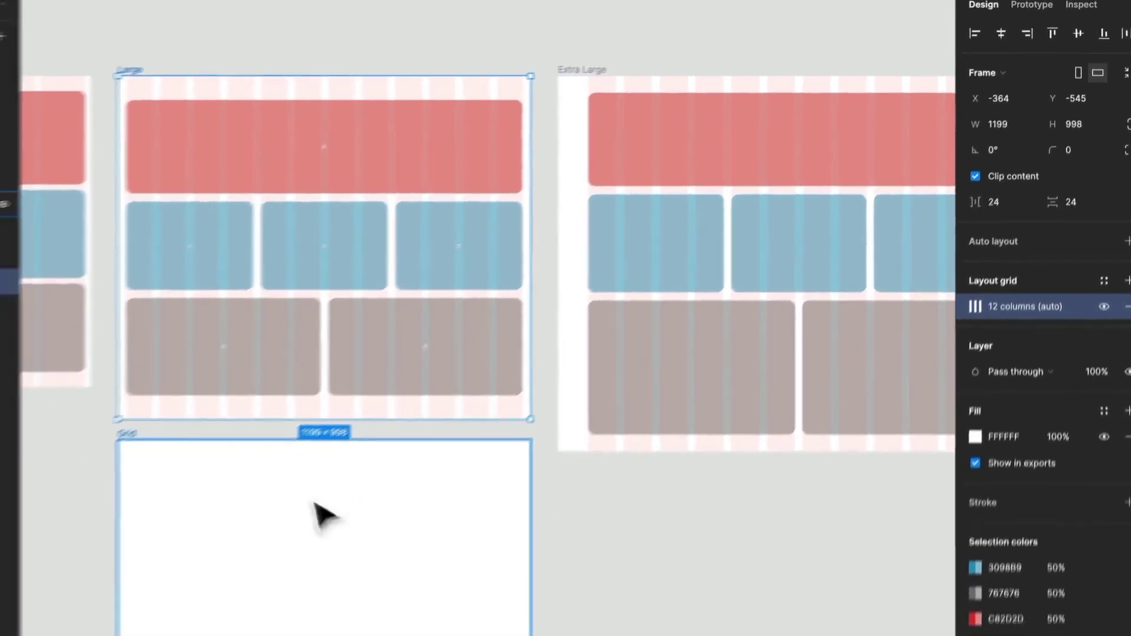
left_click(70, 576)
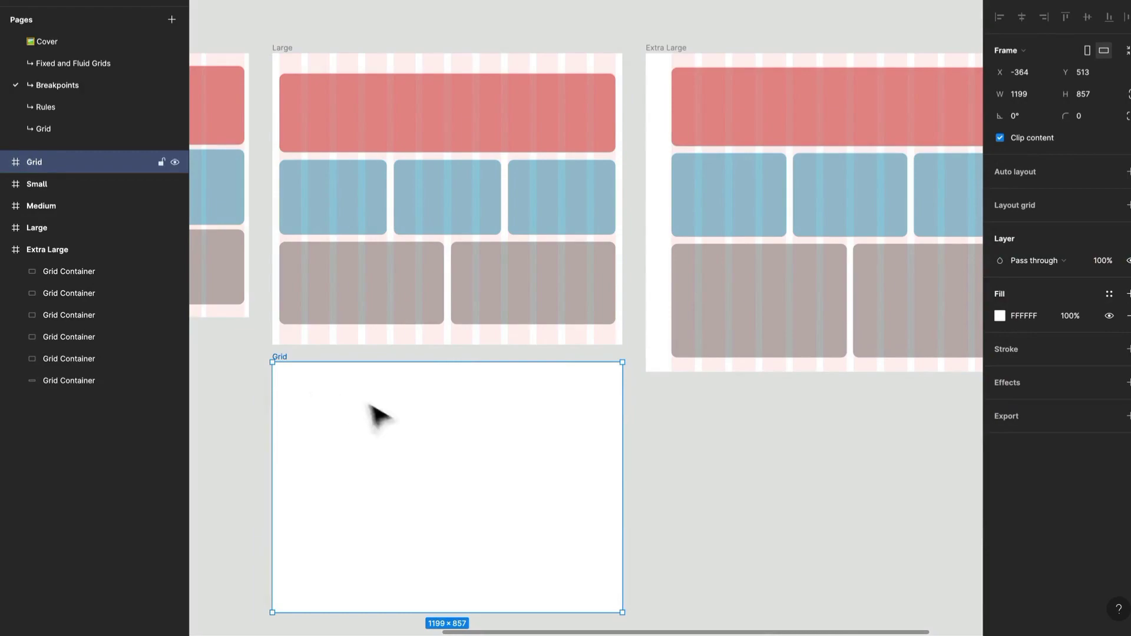
key("ctrl+v")
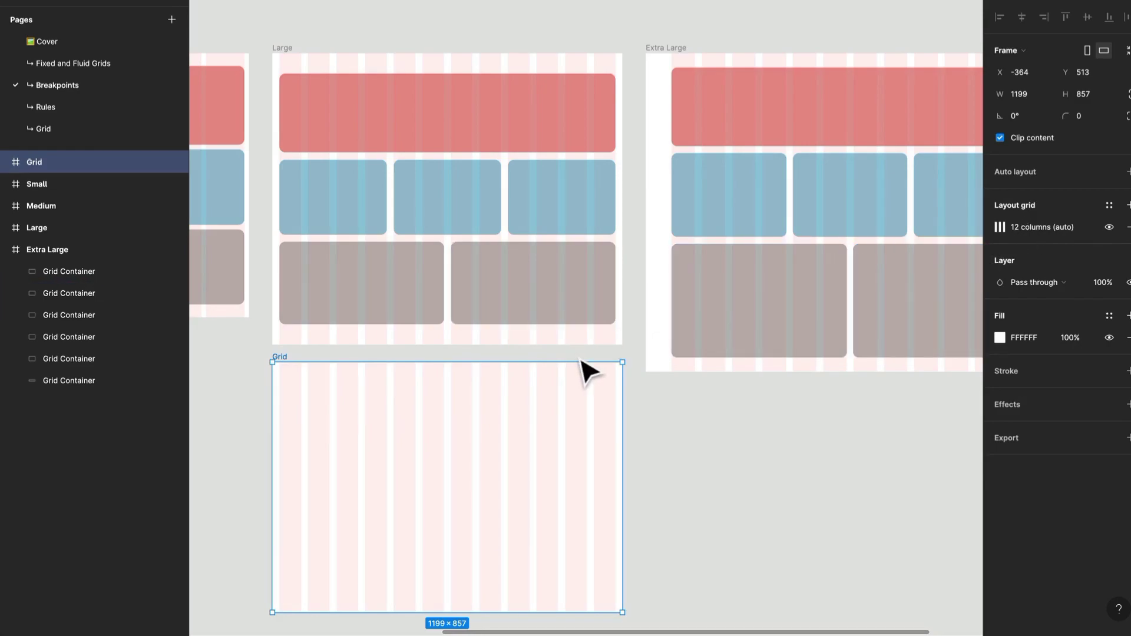
key("ctrl+z")
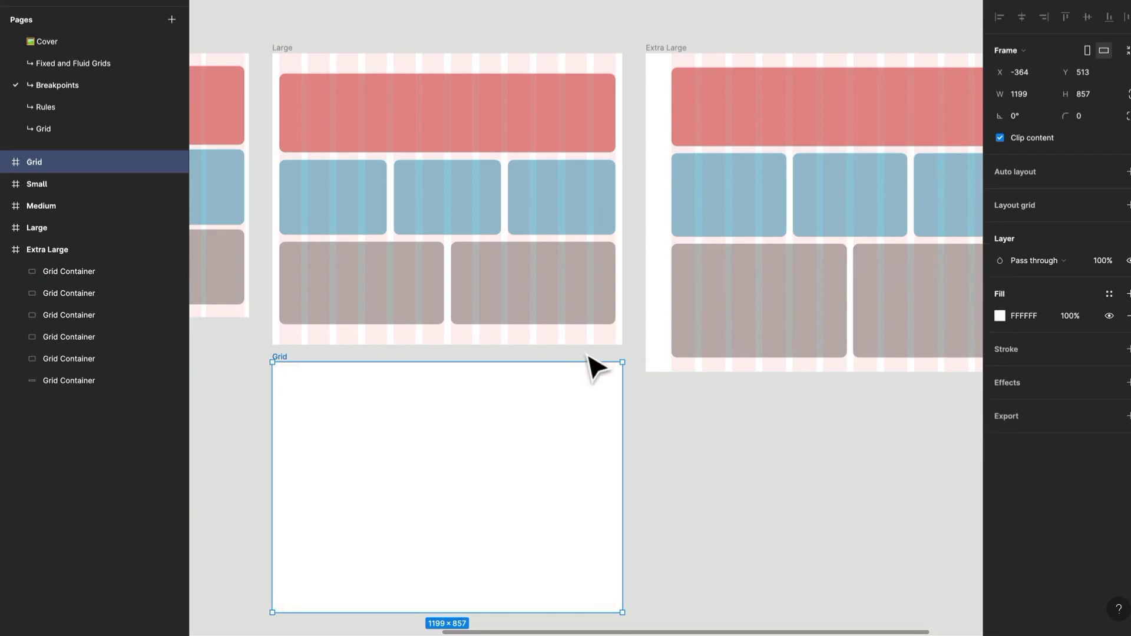
left_click(588, 354)
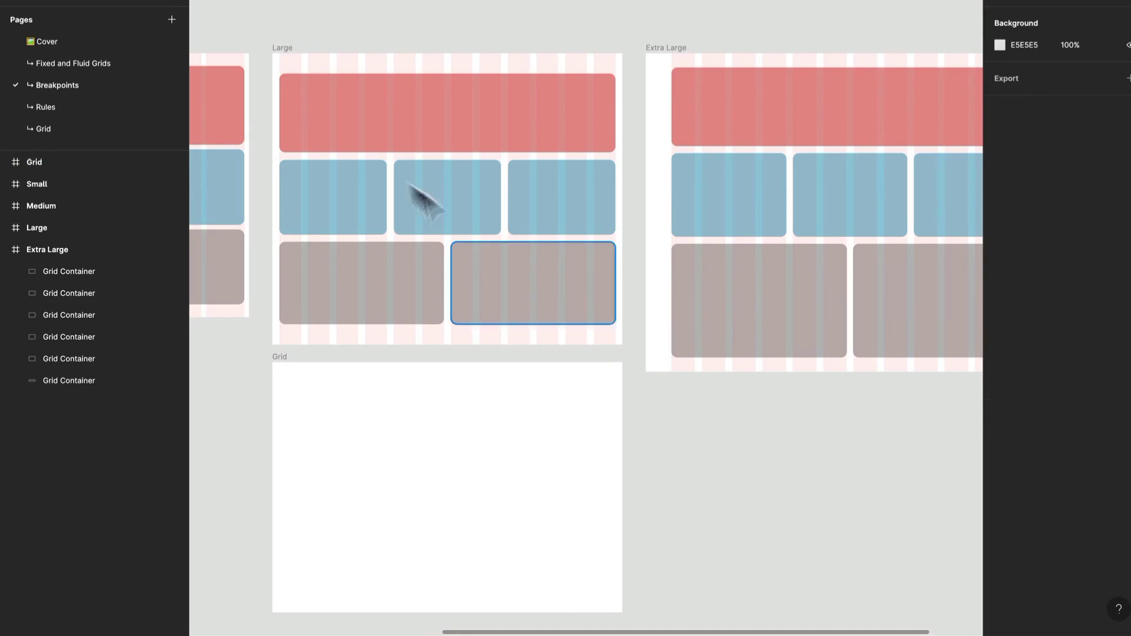
Step: Save the Large frame's layout grid as a new grid style named Deskop/L
left_click(282, 55)
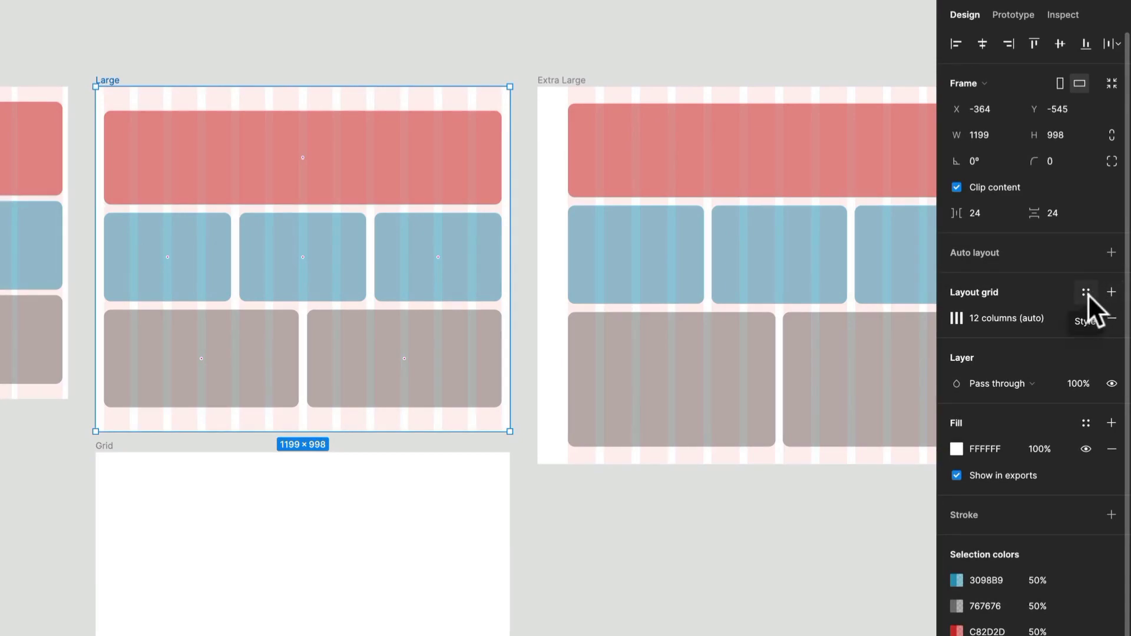
left_click(1087, 295)
left_click(1106, 321)
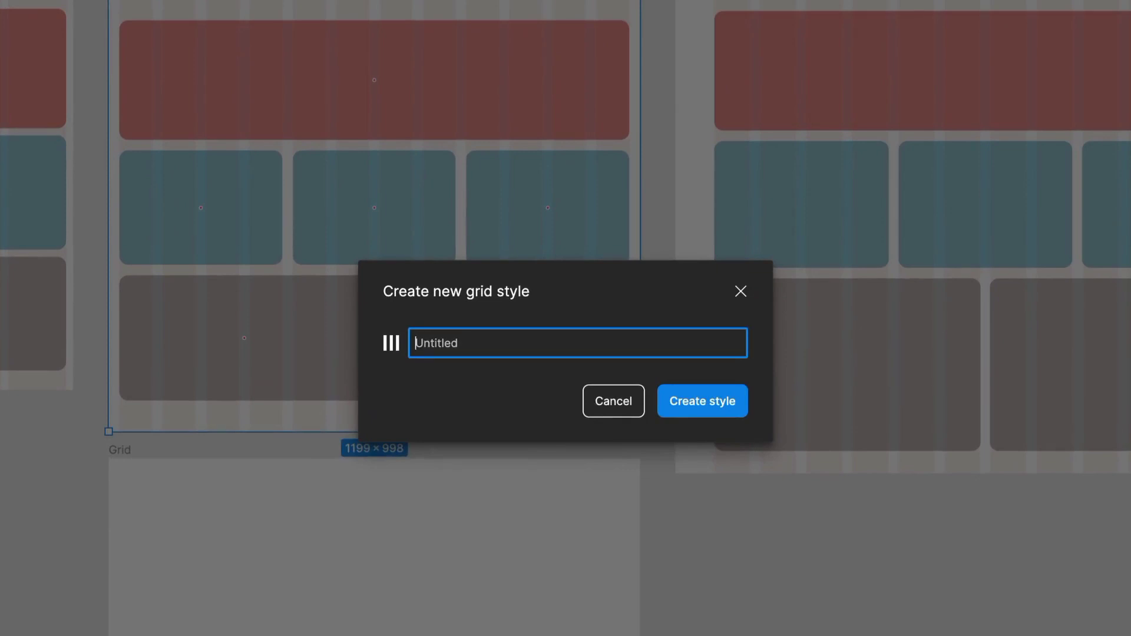
type("Deskop/L")
key("Return")
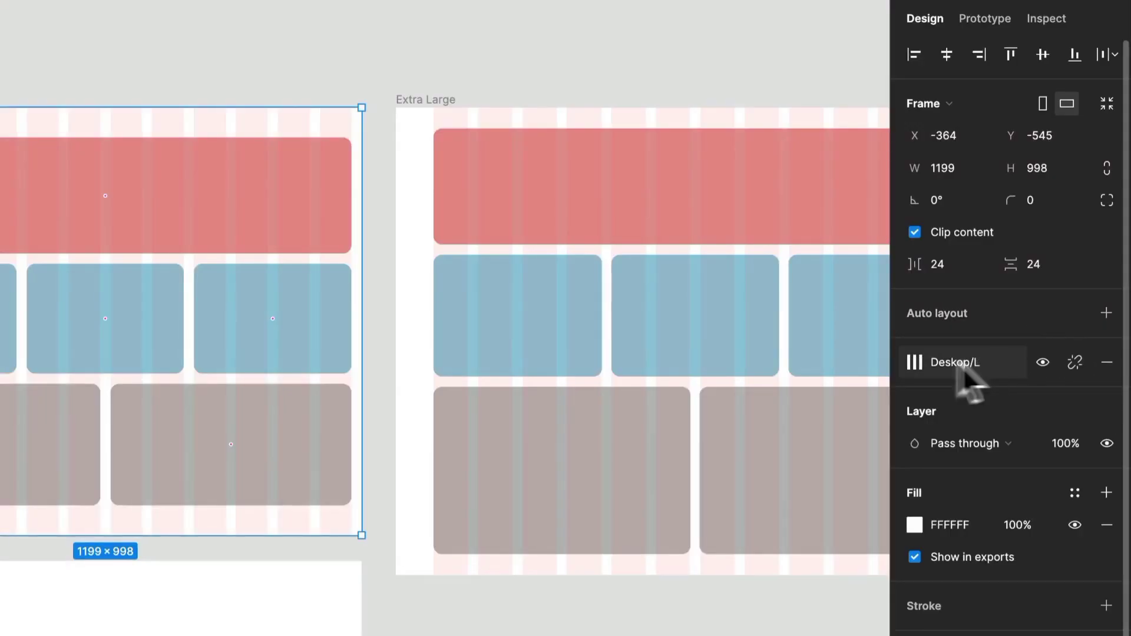
Step: Save the Extra Large frame's layout grid as a new grid style named Desktop/XL
left_click(441, 102)
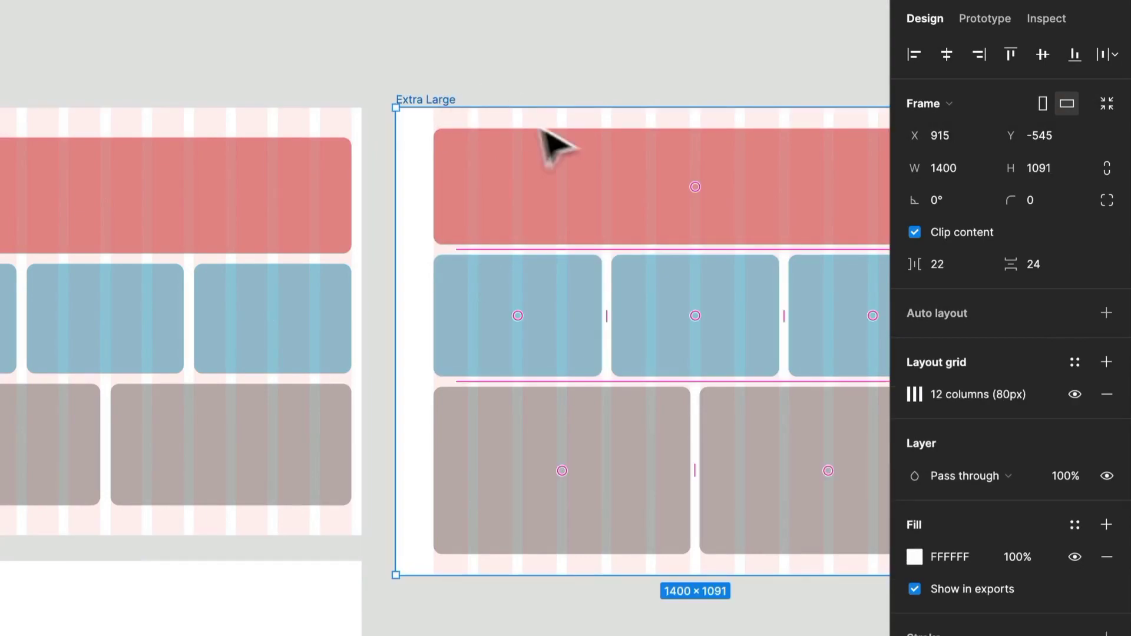
left_click(1075, 362)
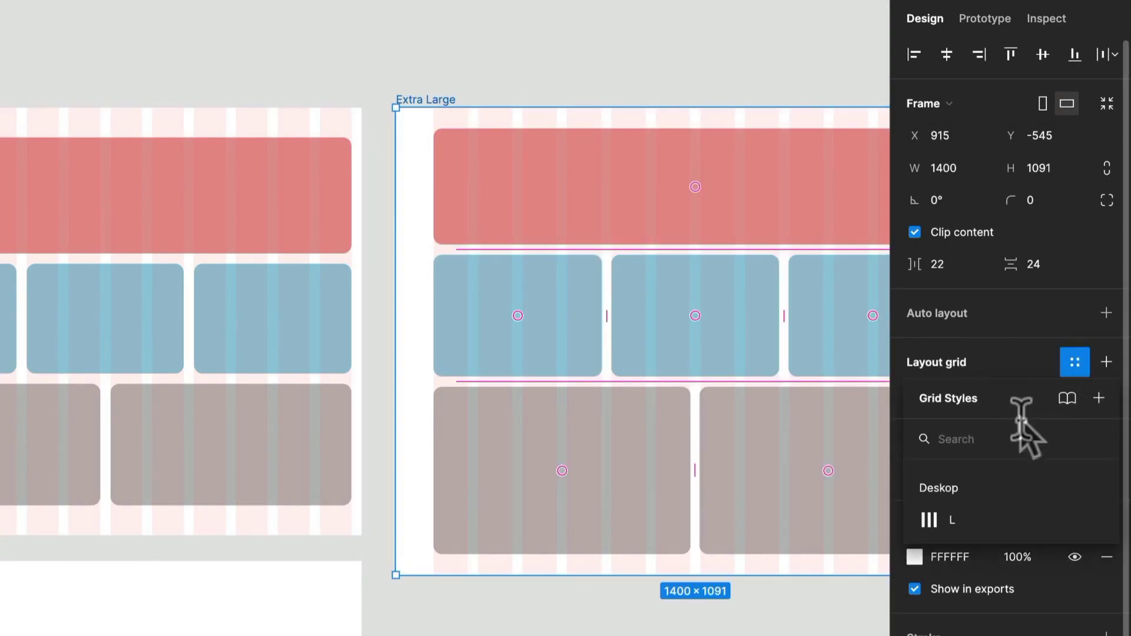
type("D")
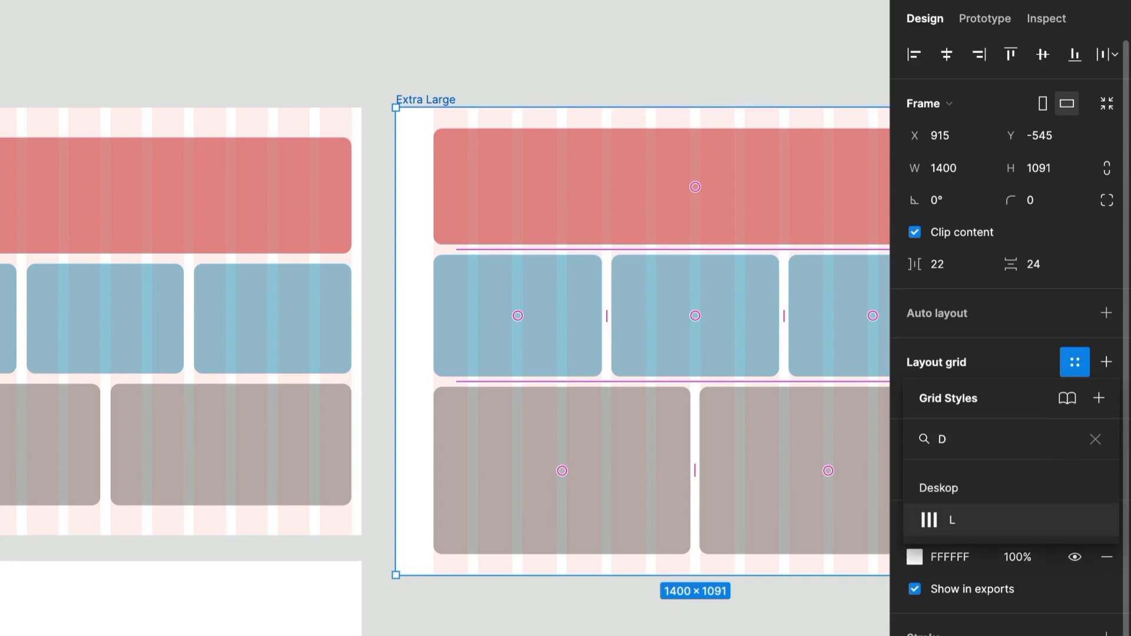
key("BackSpace")
left_click(1099, 398)
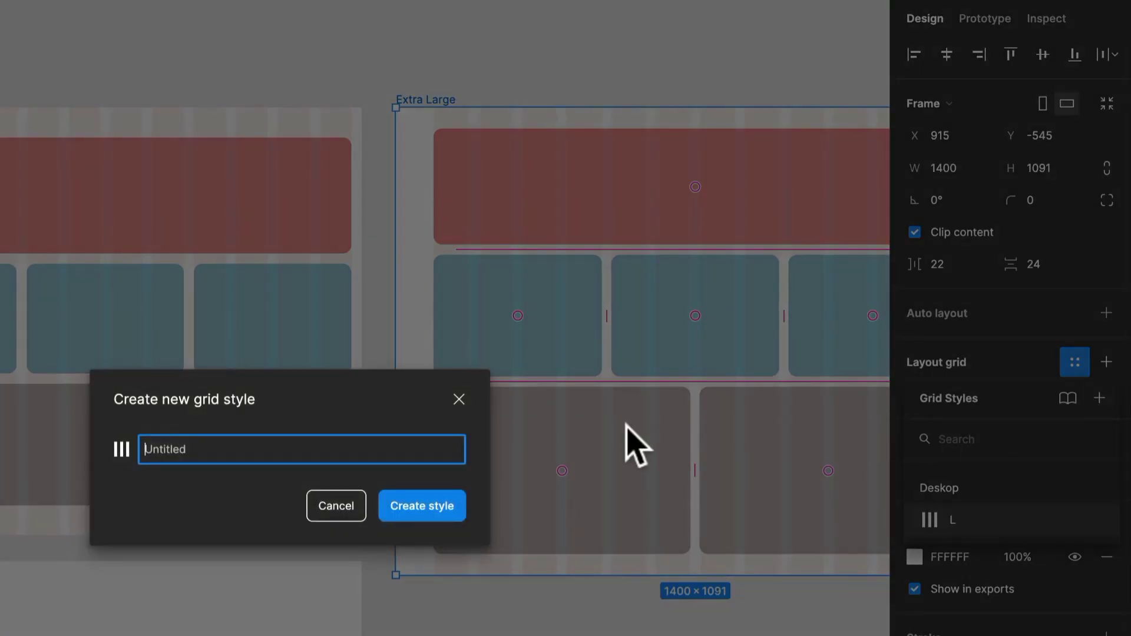
type("des")
key("BackSpace")
key("BackSpace")
key("BackSpace")
type("Desktop/XL")
key("Return")
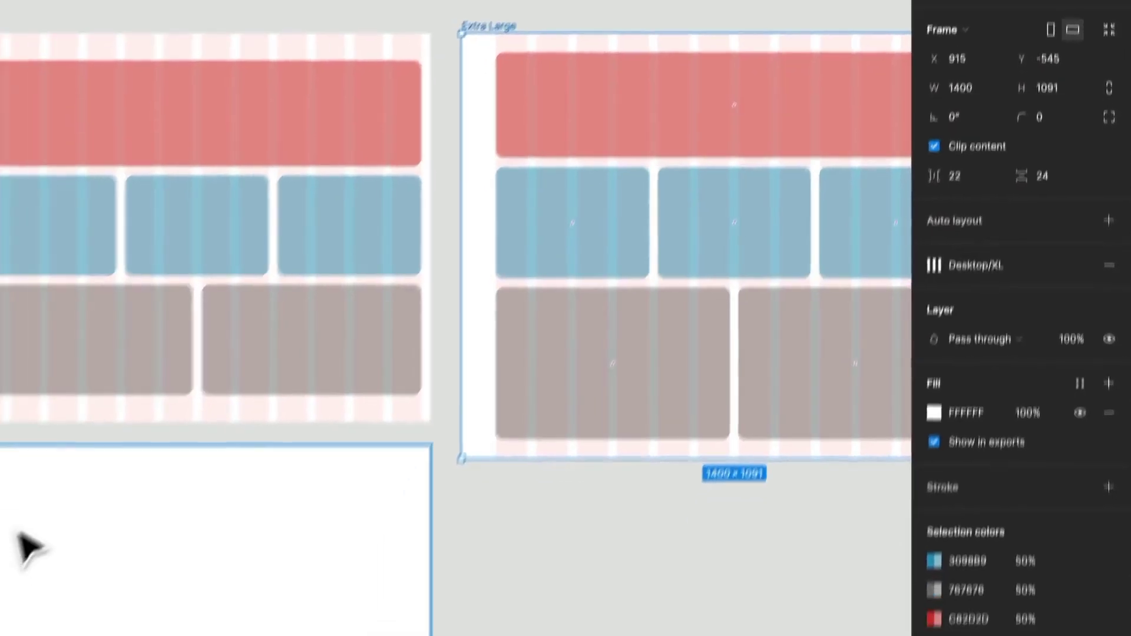
Step: Move the empty Grid frame further down below the Large frame, to about Y 696
left_click(24, 625)
left_click_drag(158, 377, 171, 440)
left_click_drag(222, 408, 235, 188)
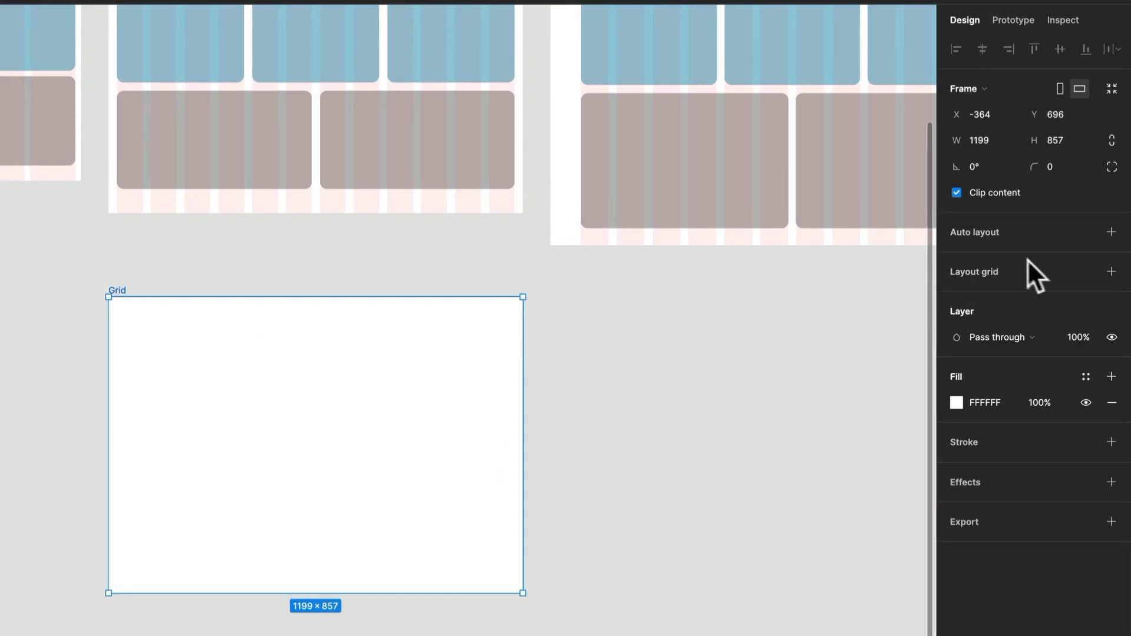
Step: Apply the Desktop/XL grid style to the Grid frame and switch it to Deskop/L
left_click(1086, 273)
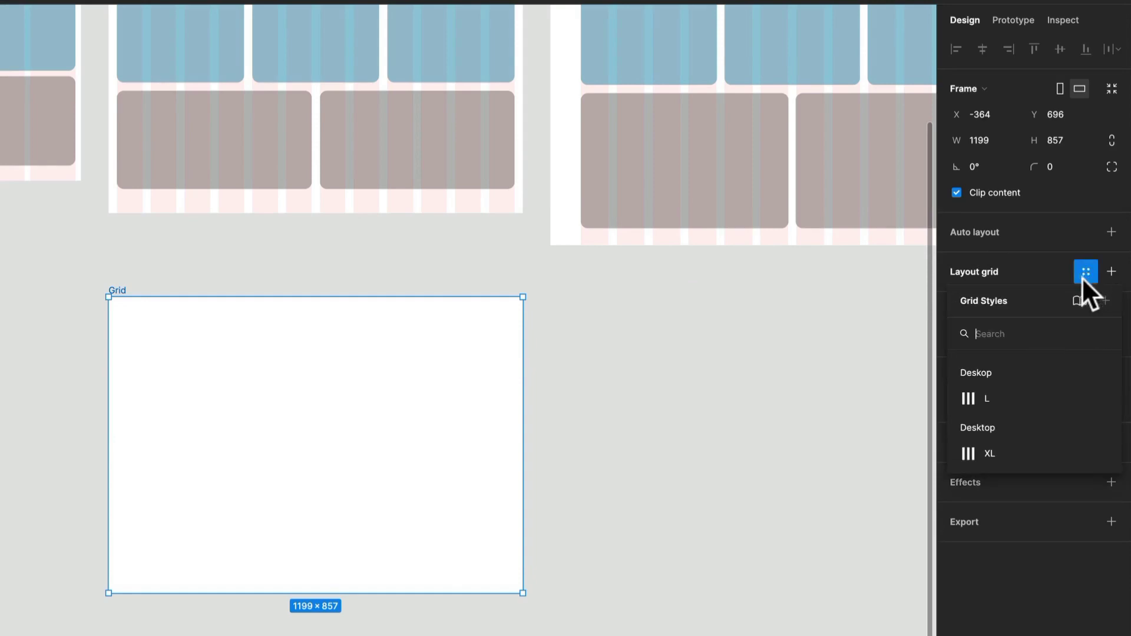
left_click(991, 450)
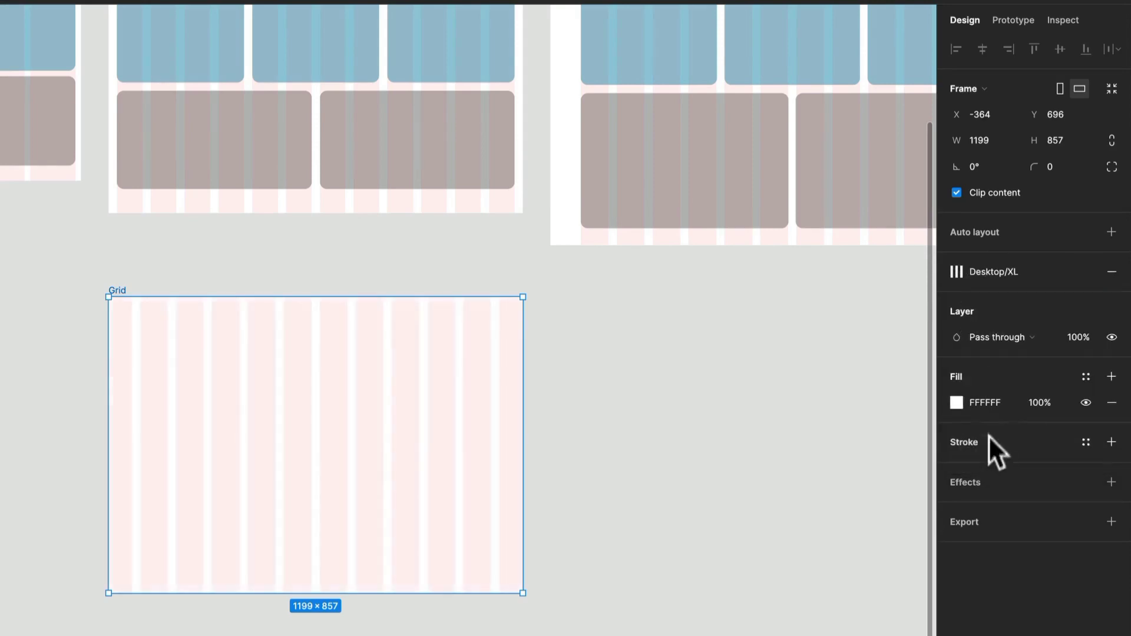
left_click(1030, 273)
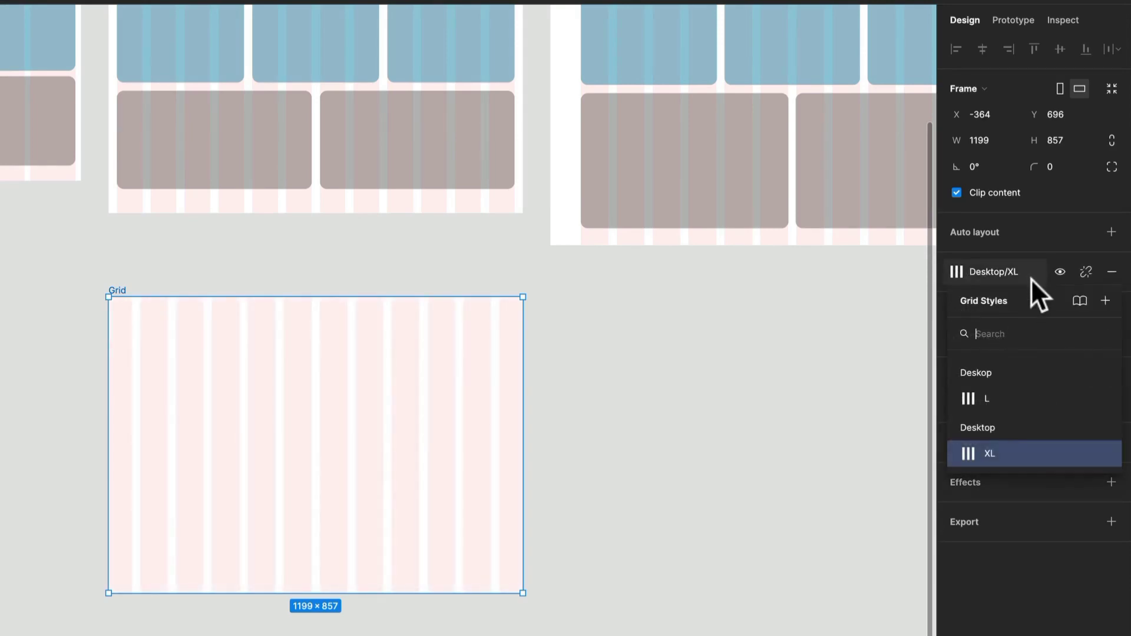
left_click(986, 399)
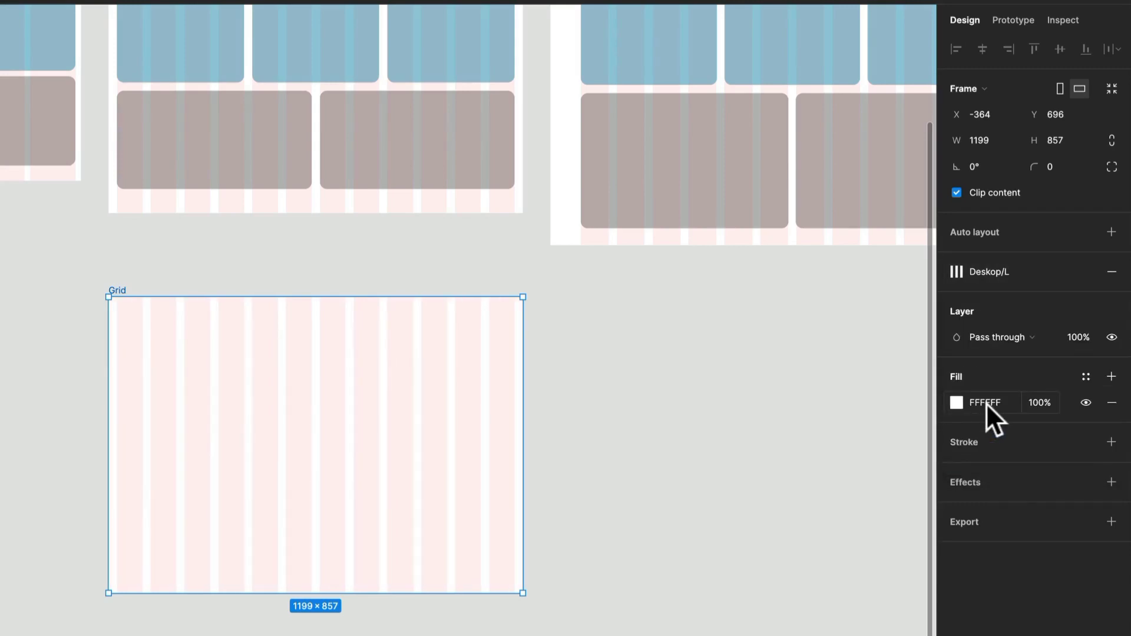
Step: Duplicate the Grid frame beneath the Extra Large frame at X 915 and widen the copy to 1400
left_click(615, 429)
left_click(285, 392)
mouse_move(1012, 263)
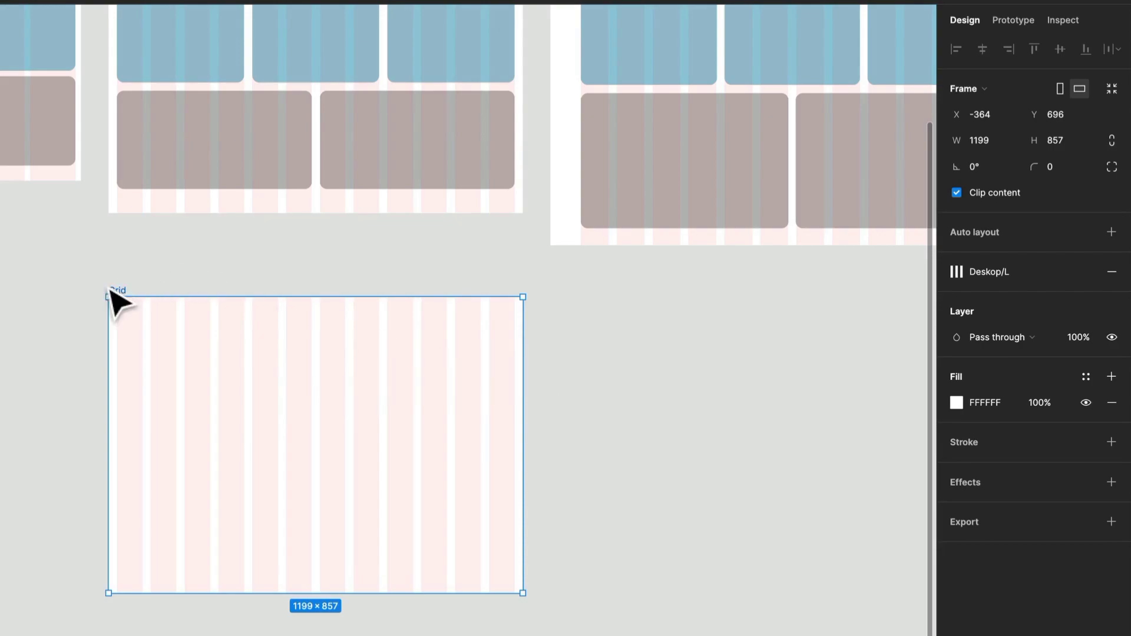
left_click_drag(143, 303, 562, 298)
left_click_drag(576, 340, 218, 336)
left_click_drag(608, 354, 677, 343)
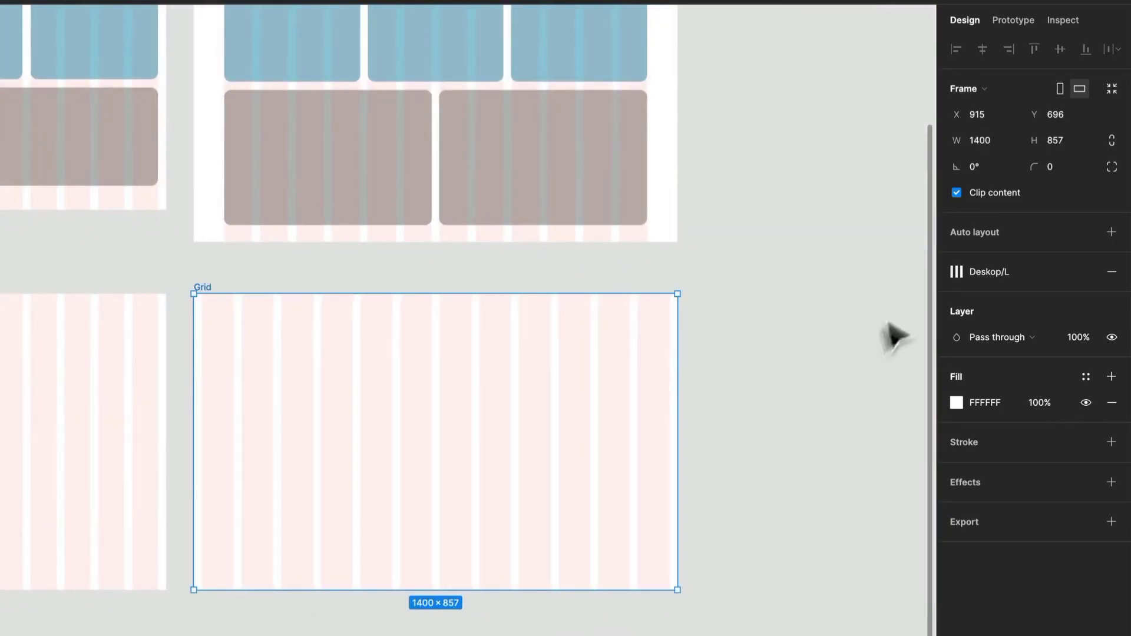
Step: Switch the 1400-wide Grid frame to the Desktop/XL grid style
left_click(1029, 265)
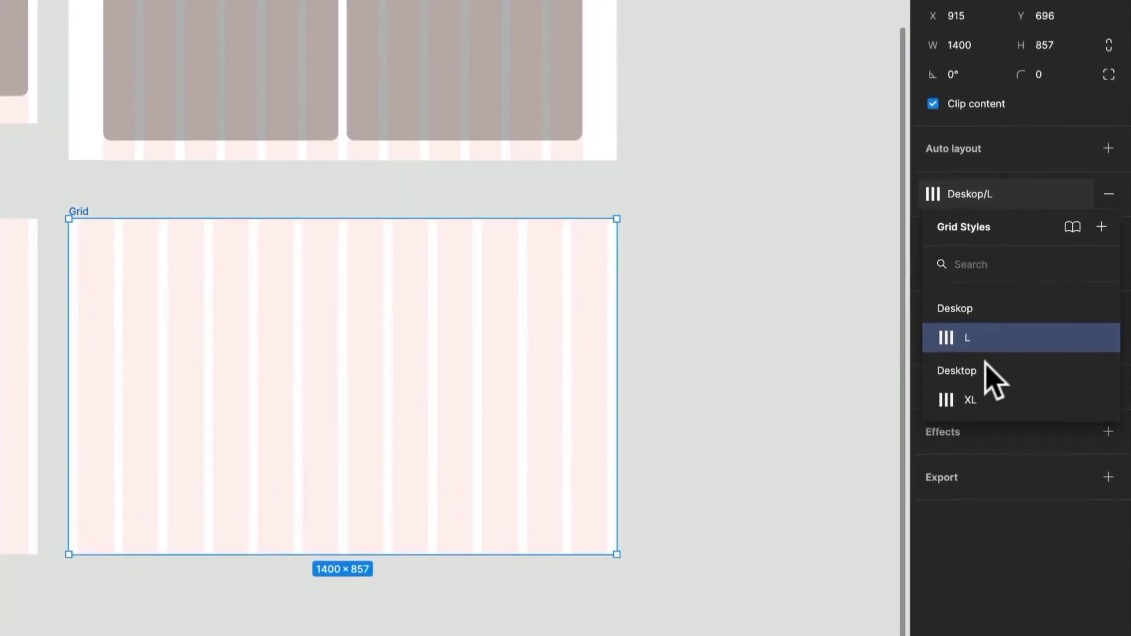
left_click(984, 398)
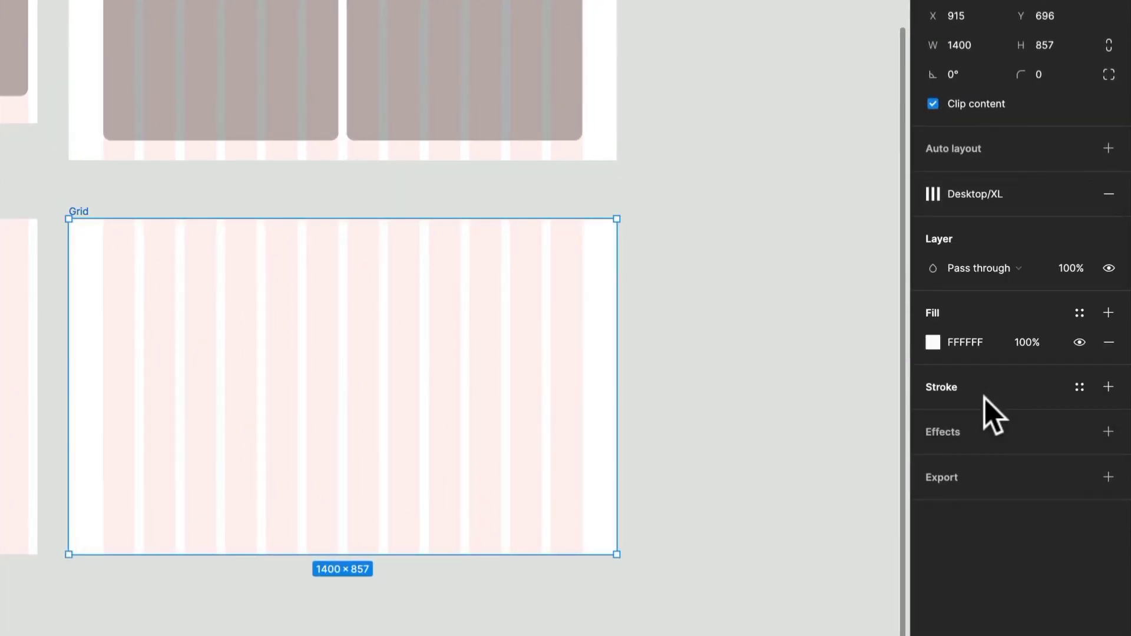
Step: Edit the Desktop/XL grid style and set its column width to 60
left_click(1003, 190)
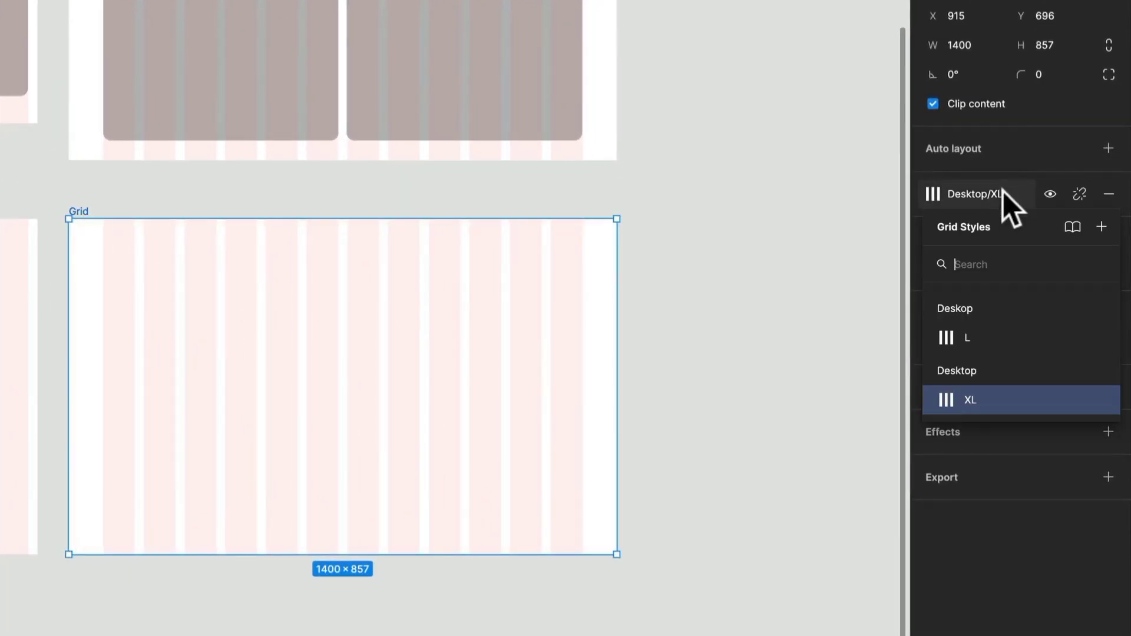
mouse_move(1102, 400)
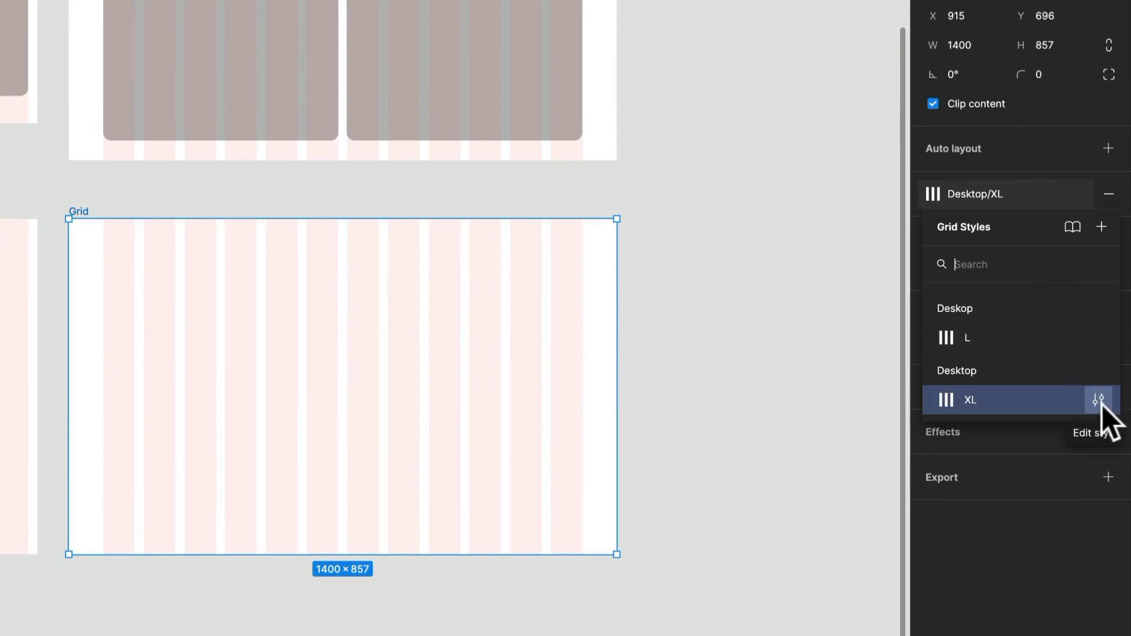
left_click(1099, 401)
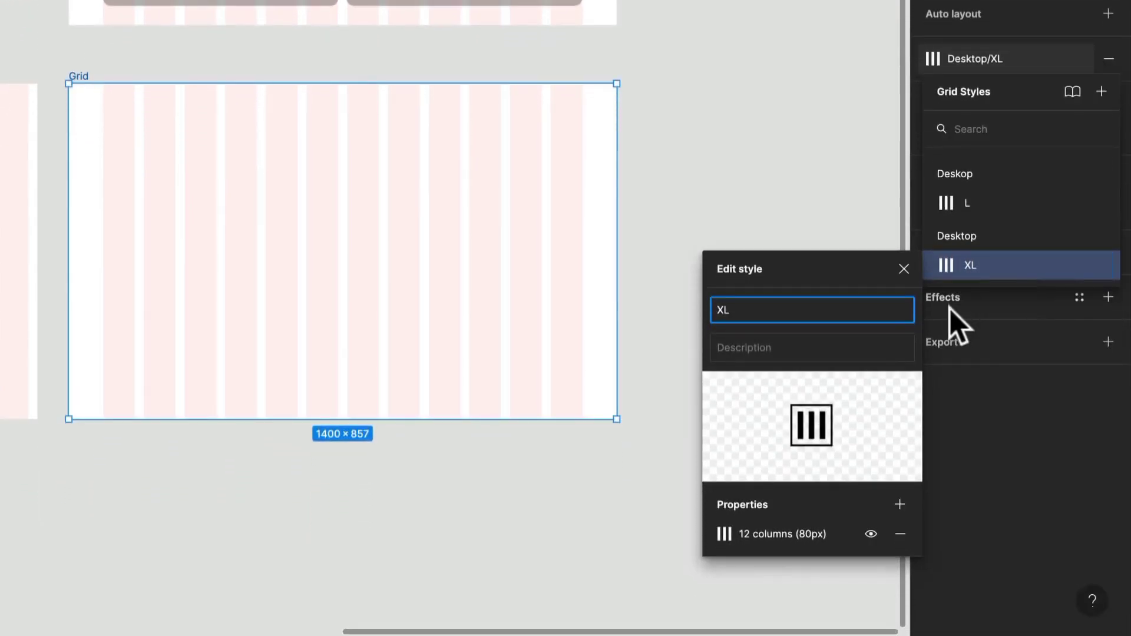
left_click(806, 537)
left_click(725, 535)
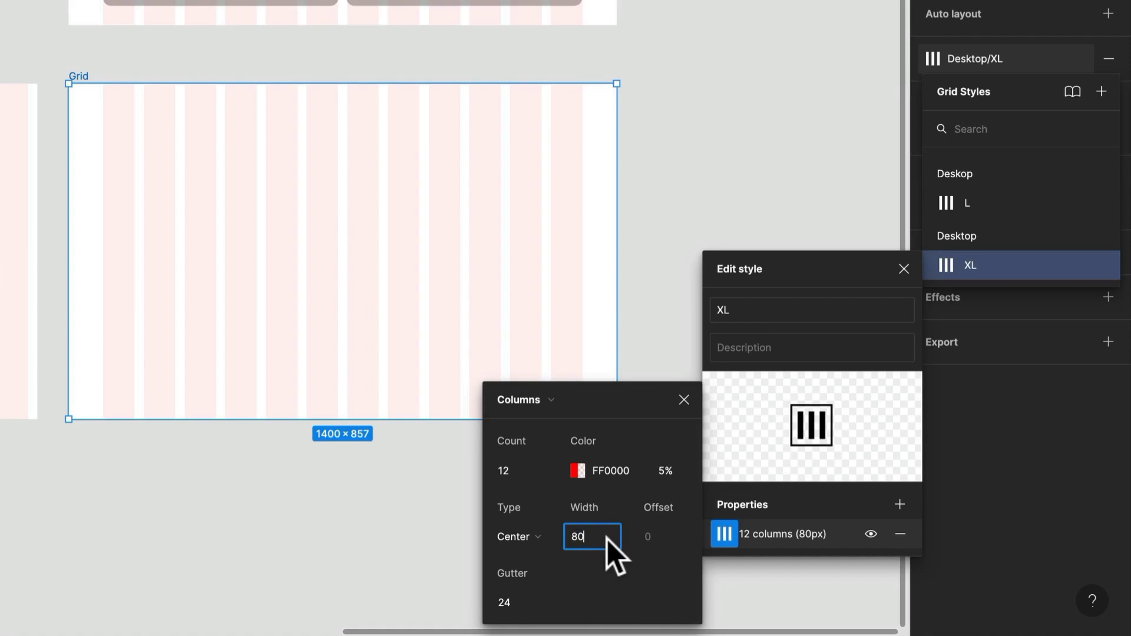
key("BackSpace")
key("BackSpace")
type("60")
key("Return")
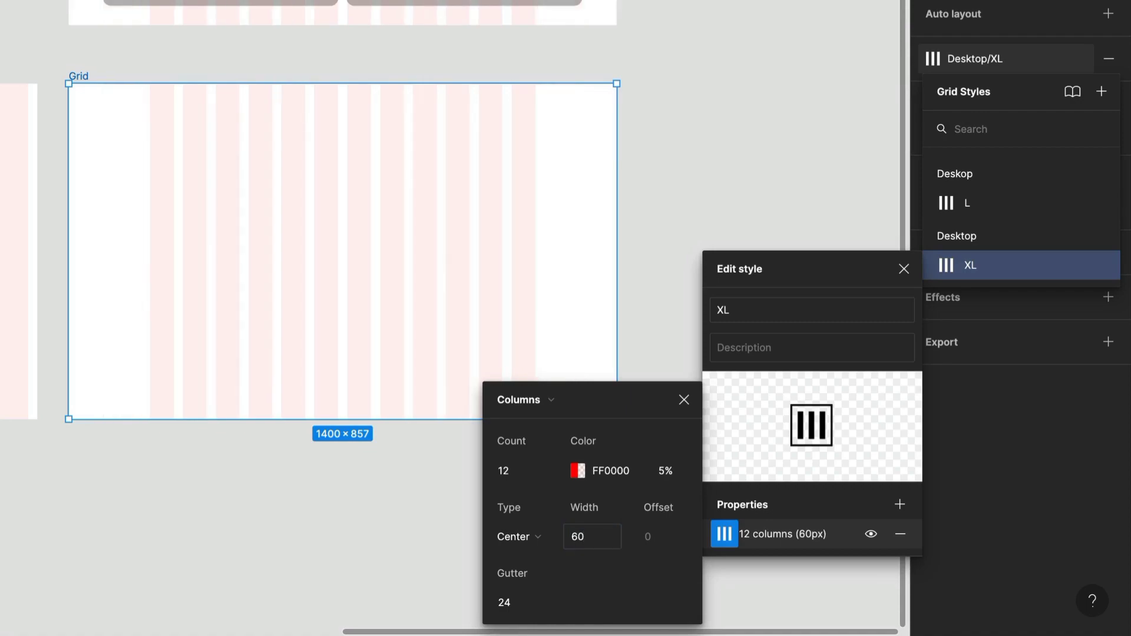
Step: Check the edited grid on the Extra Large frame, close the style settings and undo the column width change
scroll(315, 305, "up", 7)
scroll(291, 245, "down", 6)
scroll(277, 218, "up", 8)
scroll(264, 193, "down", 4)
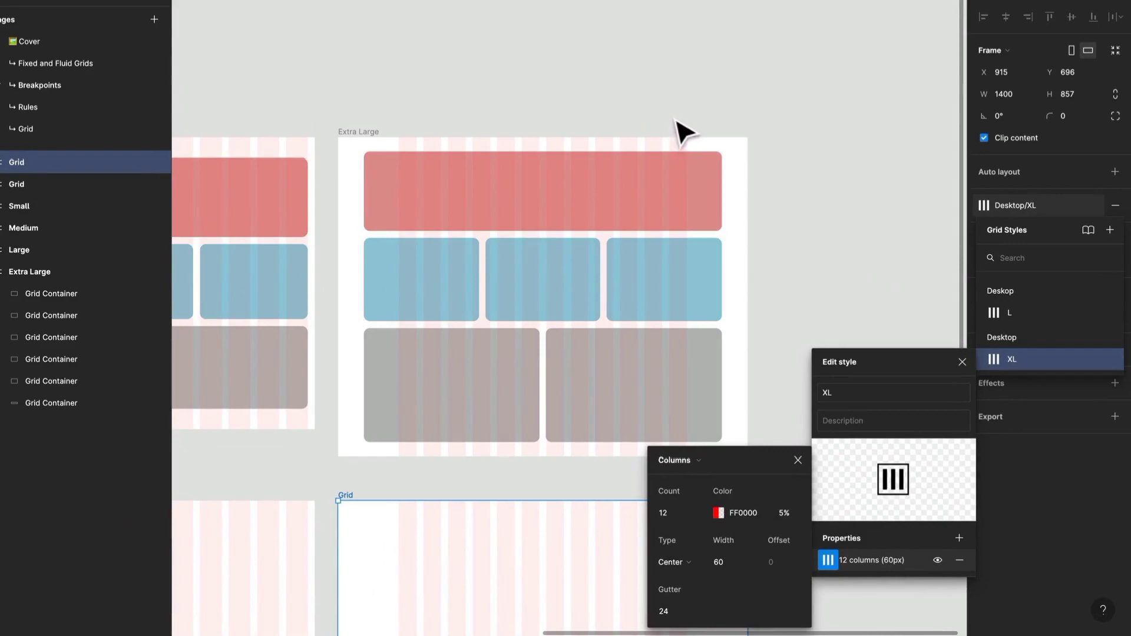
left_click(393, 494)
left_click(394, 495)
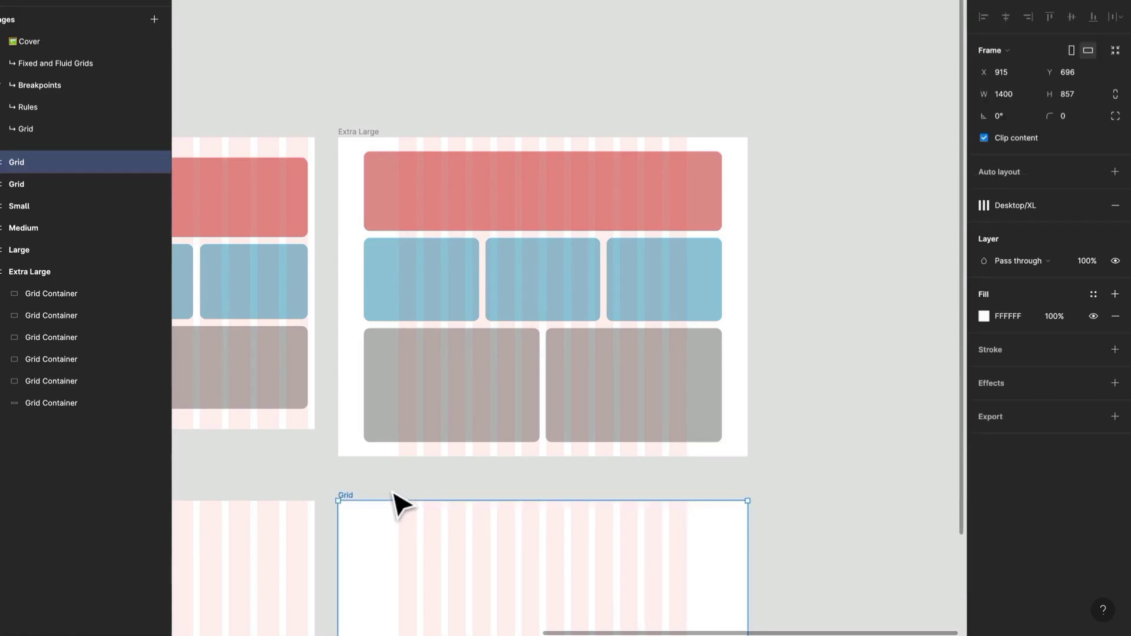
left_click_drag(393, 481, 446, 199)
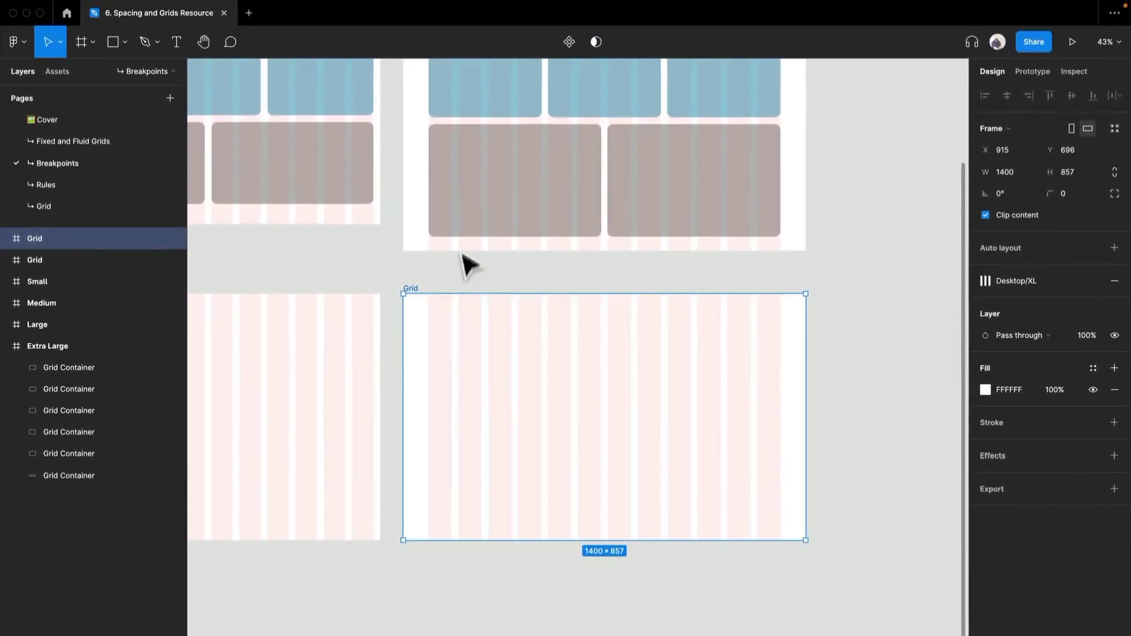
Step: Publish the Deskop/L and Desktop/XL grid styles to the library
left_click(540, 277)
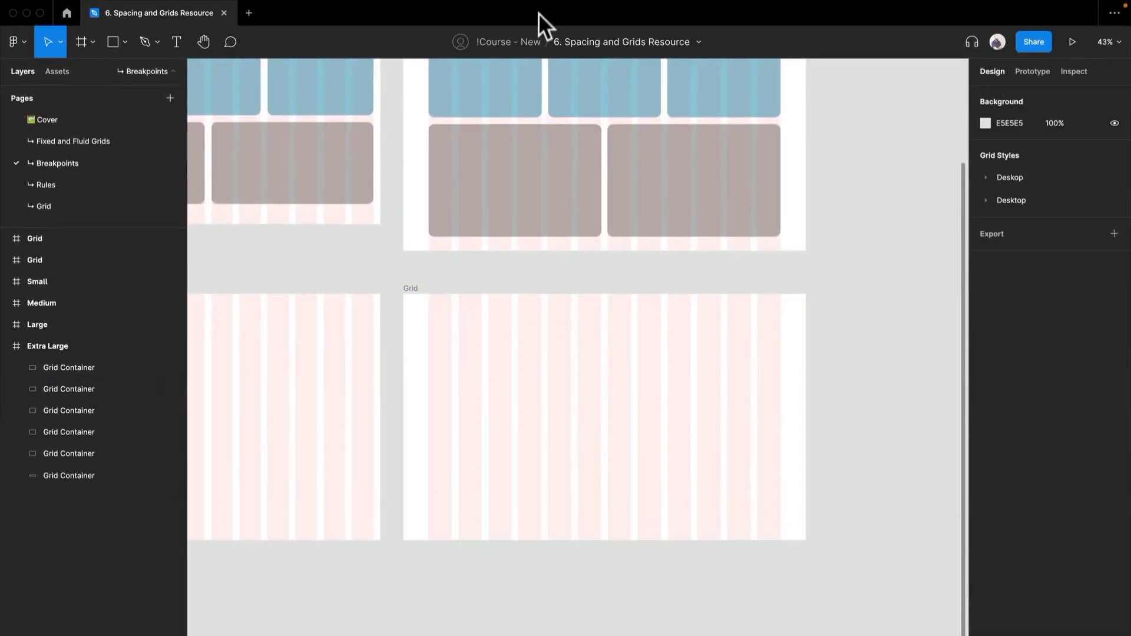
left_click(699, 42)
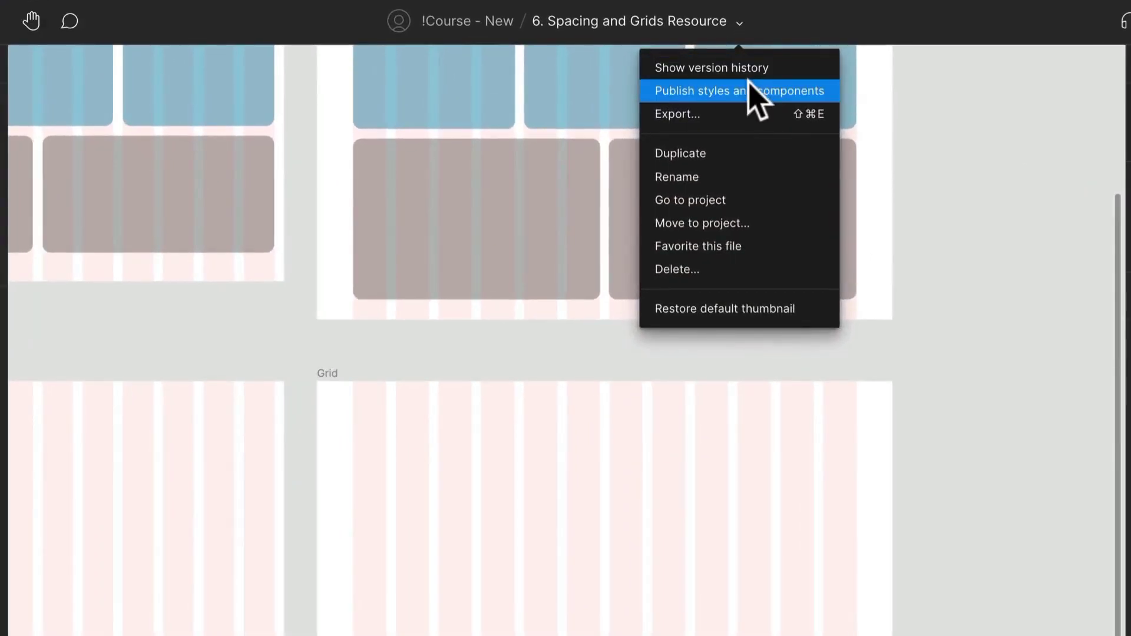
left_click(750, 89)
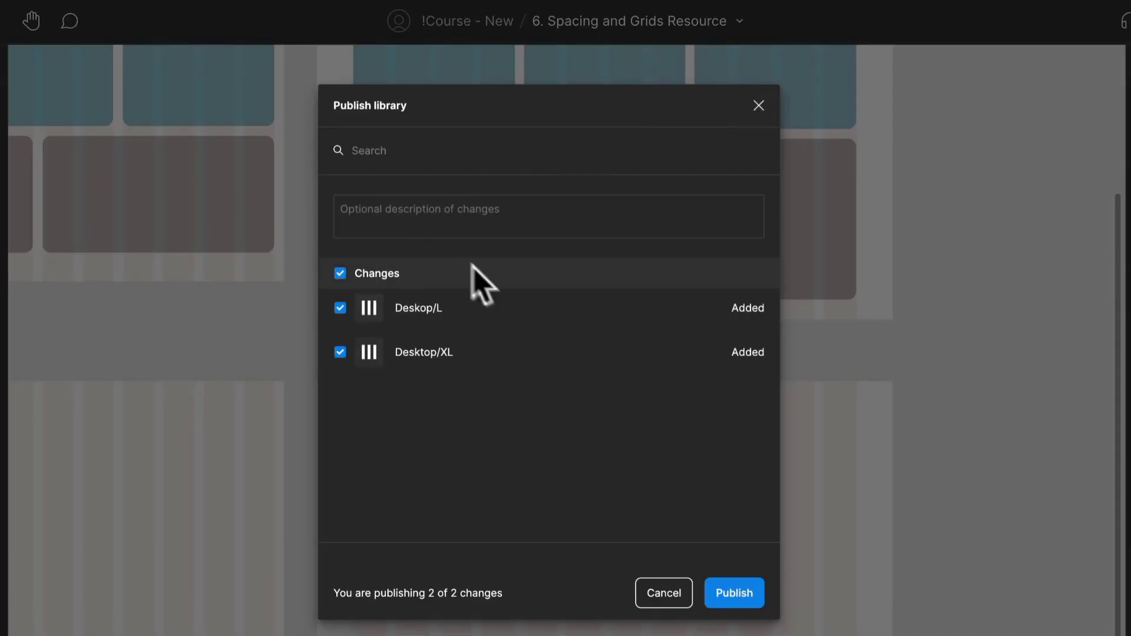
left_click(734, 600)
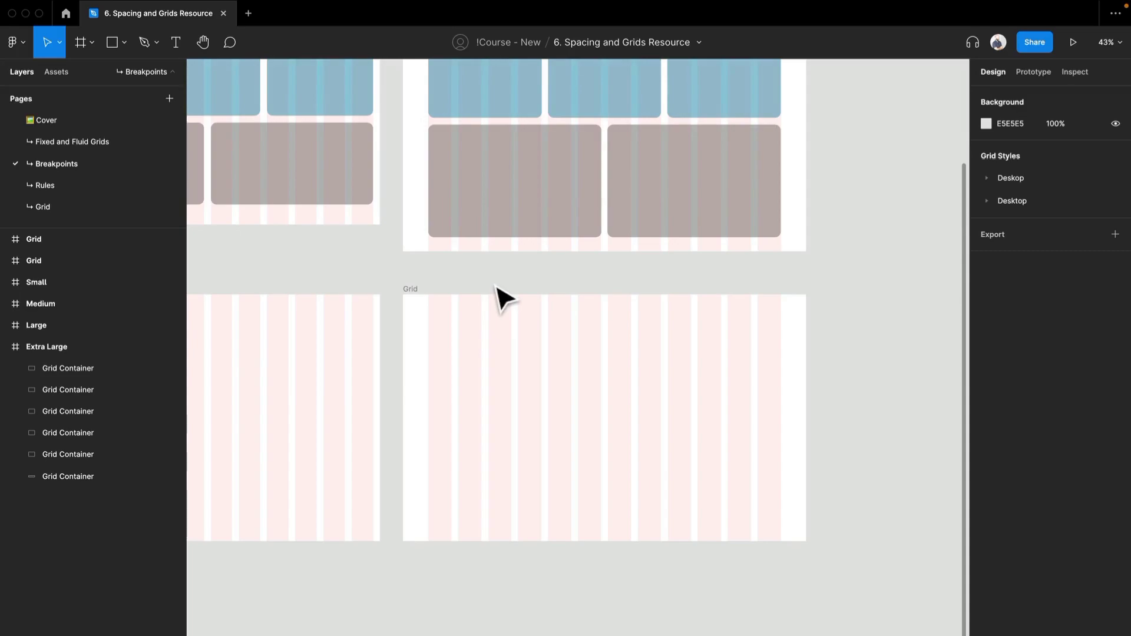
Step: Select the 1400-wide Grid frame below the Extra Large frame
left_click(407, 291)
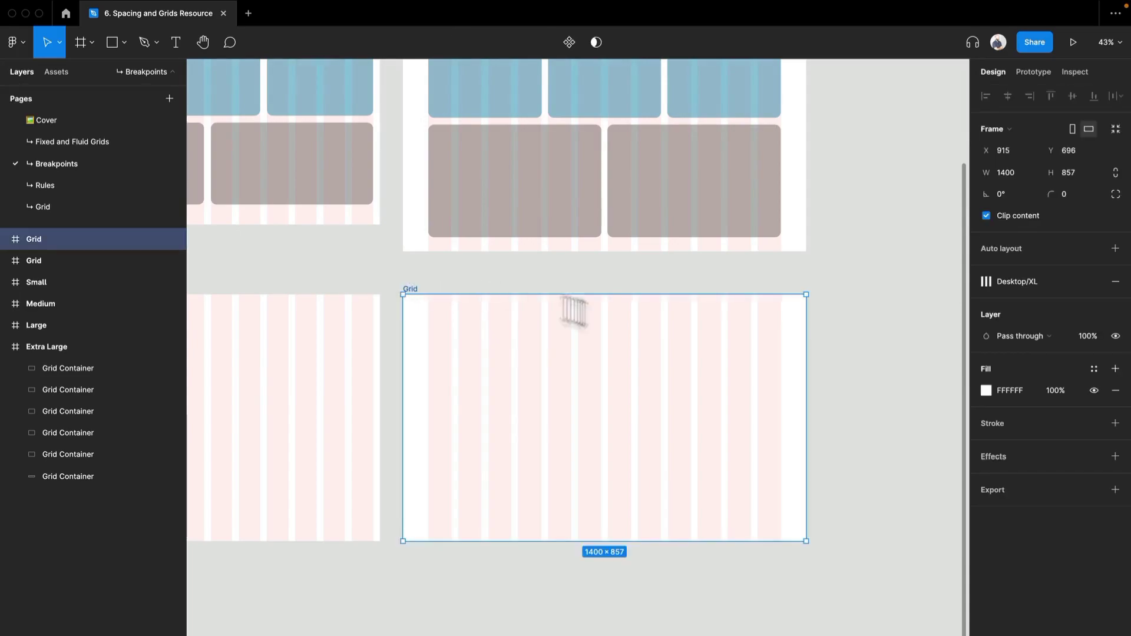